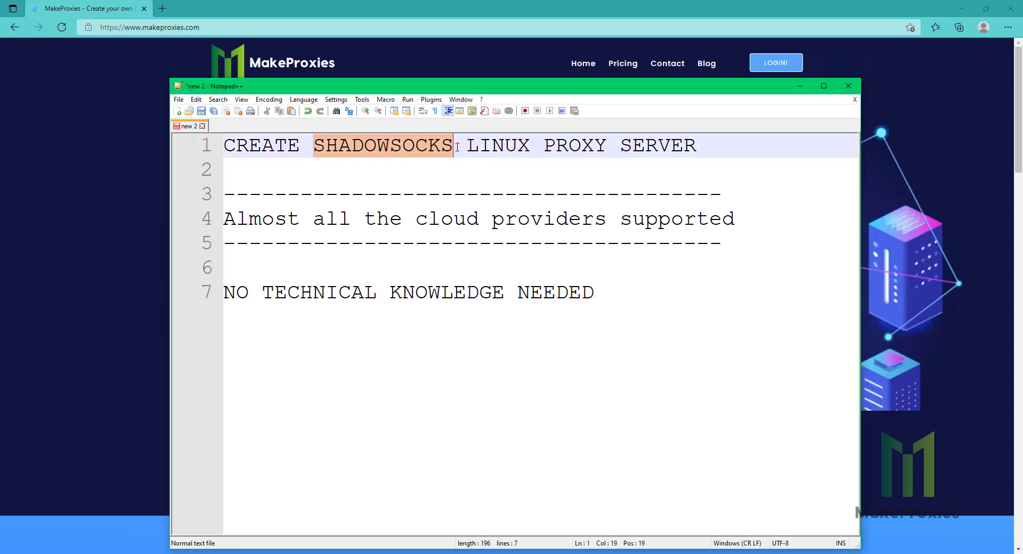
Highlight the title line and 'NO TECHNICAL KNOWLEDGE NEEDED' in the notes.
{"action": "left_click", "coordinate": [623, 194]}
{"action": "left_click_drag", "start_coordinate": [751, 142], "coordinate": [597, 146]}
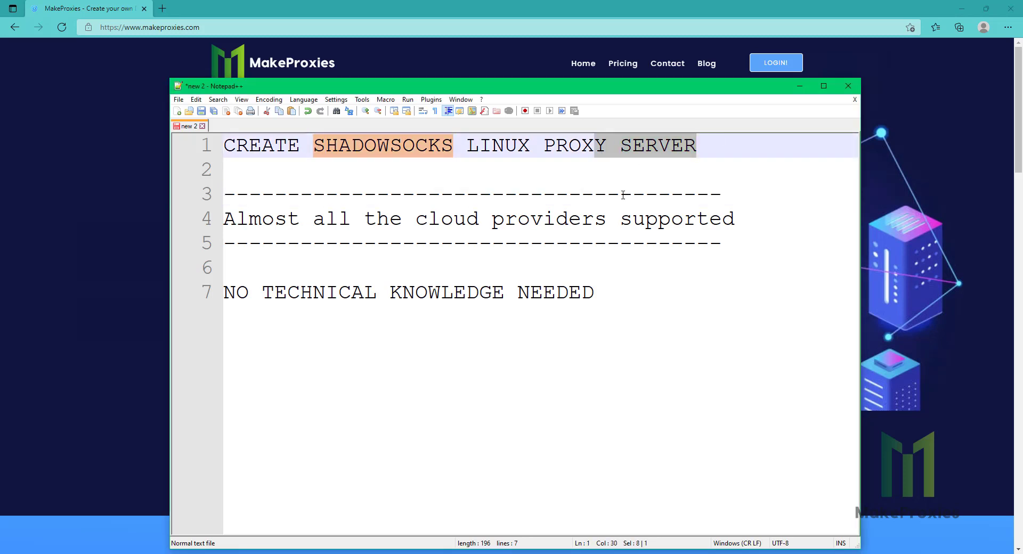
{"action": "left_click_drag", "start_coordinate": [647, 284], "coordinate": [201, 291]}
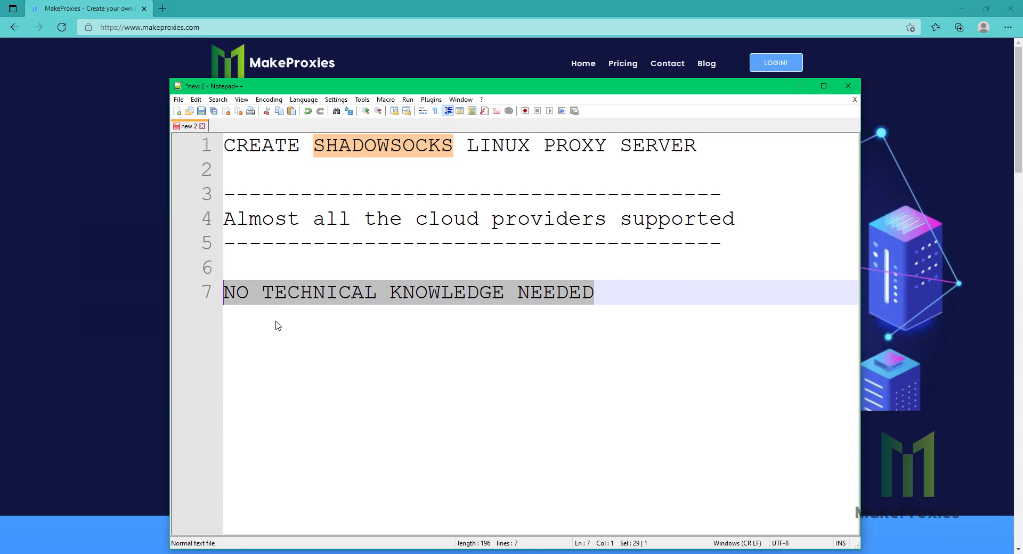
{"action": "left_click", "coordinate": [680, 304]}
Log in to the MakeProxies website with the saved credentials.
{"action": "left_click", "coordinate": [905, 325]}
{"action": "scroll", "coordinate": [683, 344], "scroll_direction": "down", "scroll_amount": 4}
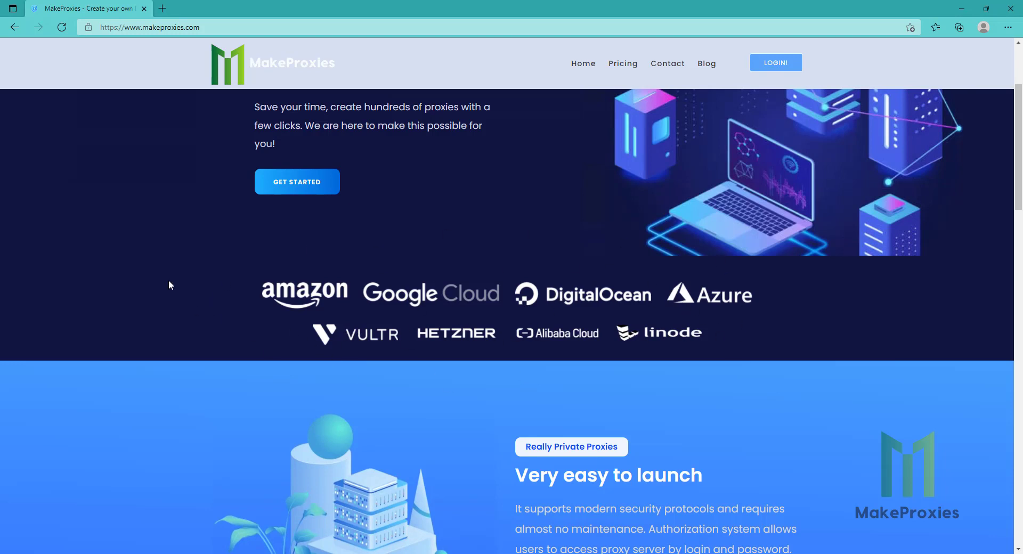
{"action": "left_click", "coordinate": [786, 68]}
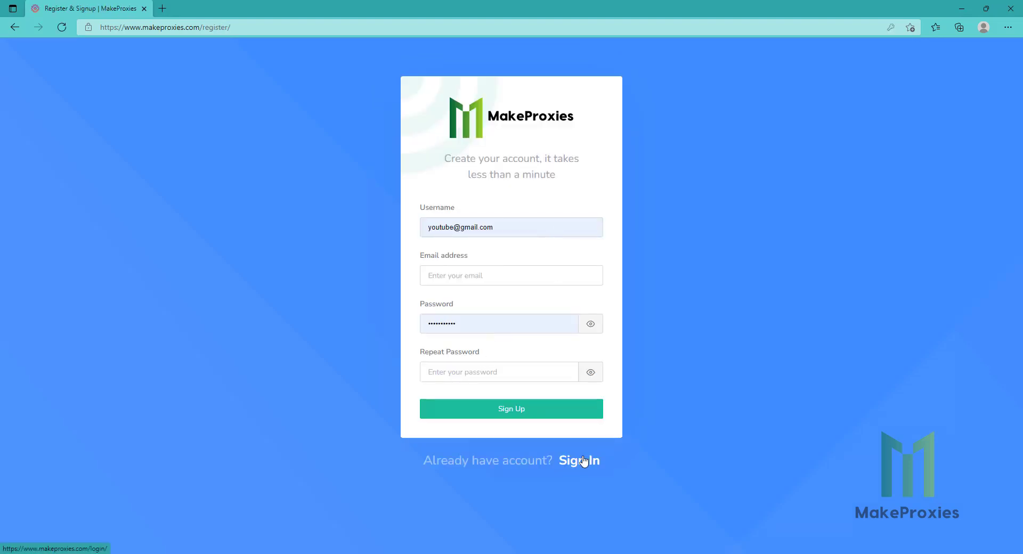
{"action": "left_click", "coordinate": [585, 460]}
{"action": "left_click", "coordinate": [531, 326]}
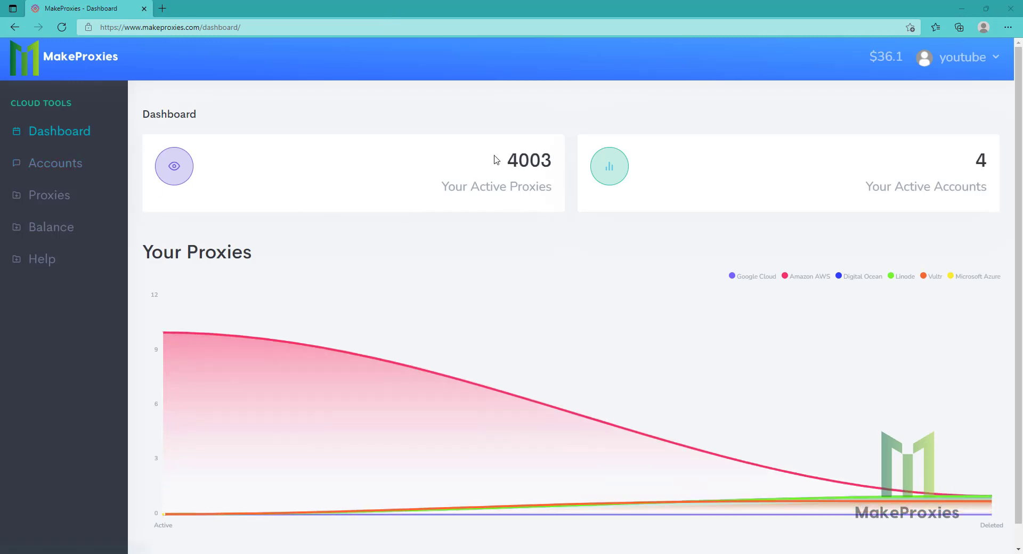
Highlight the 4003 active proxies and 4 active accounts counts on the dashboard.
{"action": "left_click_drag", "start_coordinate": [504, 159], "coordinate": [557, 194]}
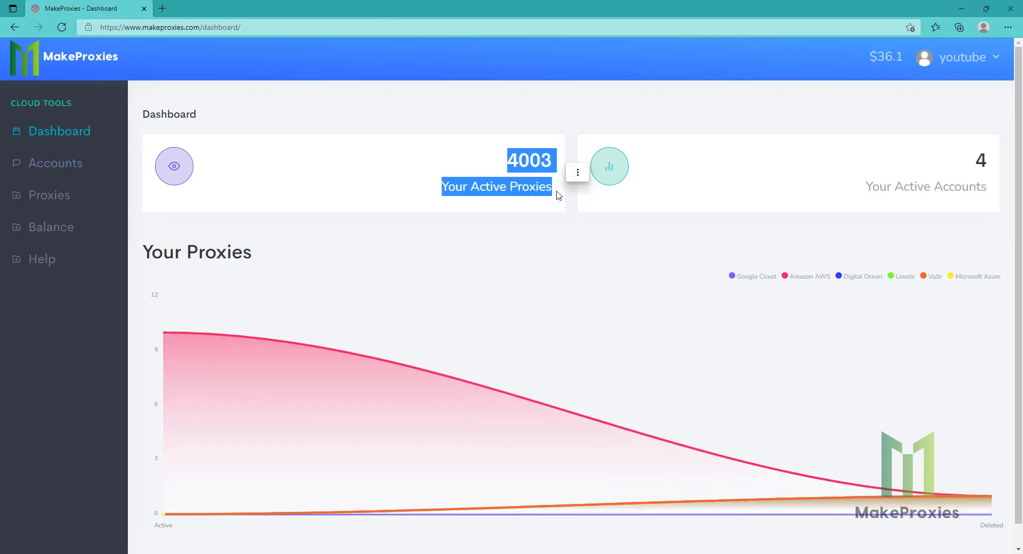
{"action": "left_click", "coordinate": [533, 198]}
{"action": "left_click_drag", "start_coordinate": [990, 159], "coordinate": [856, 201]}
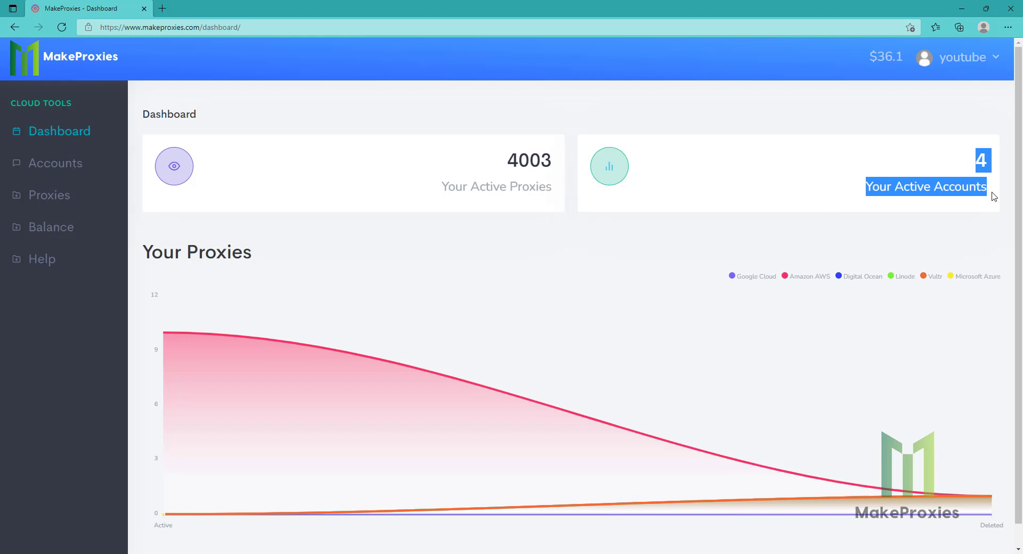
On the Accounts page, start adding a Vultr account, then close the form unsaved.
{"action": "left_click", "coordinate": [71, 162]}
{"action": "scroll", "coordinate": [111, 199], "scroll_direction": "down", "scroll_amount": 1}
{"action": "scroll", "coordinate": [387, 236], "scroll_direction": "up", "scroll_amount": 1}
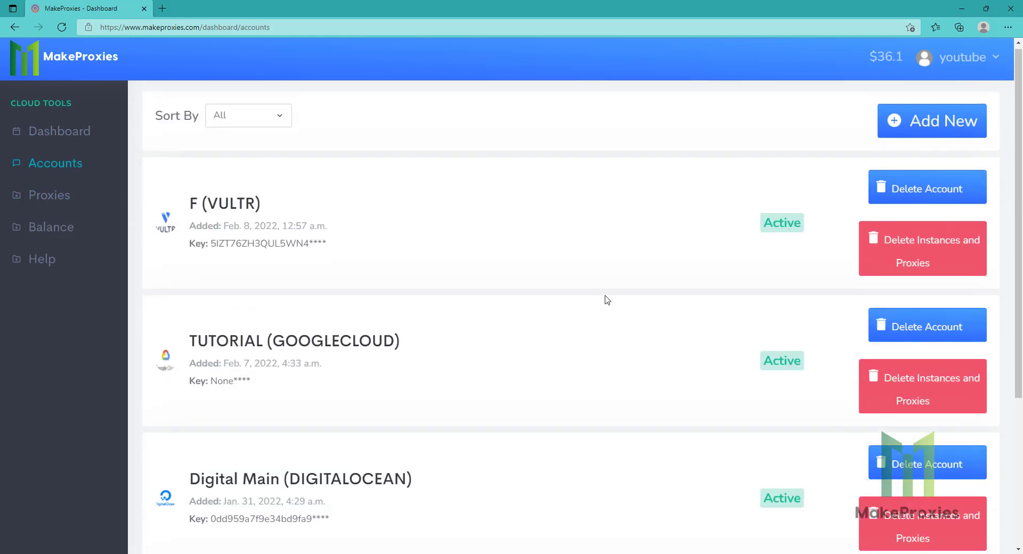
{"action": "left_click", "coordinate": [901, 124]}
{"action": "scroll", "coordinate": [717, 225], "scroll_direction": "down", "scroll_amount": 3}
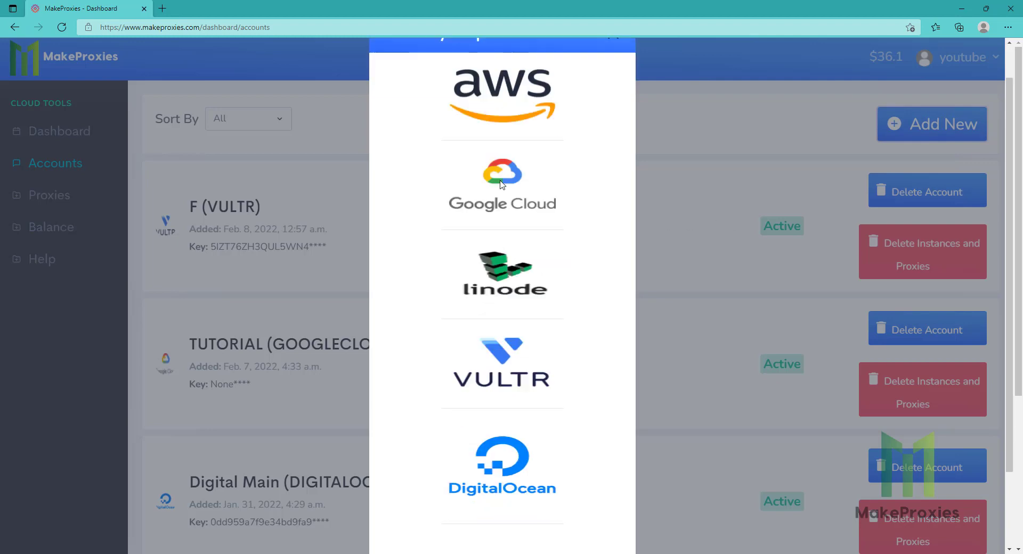
{"action": "scroll", "coordinate": [538, 266], "scroll_direction": "up", "scroll_amount": 1}
{"action": "scroll", "coordinate": [532, 201], "scroll_direction": "up", "scroll_amount": 1}
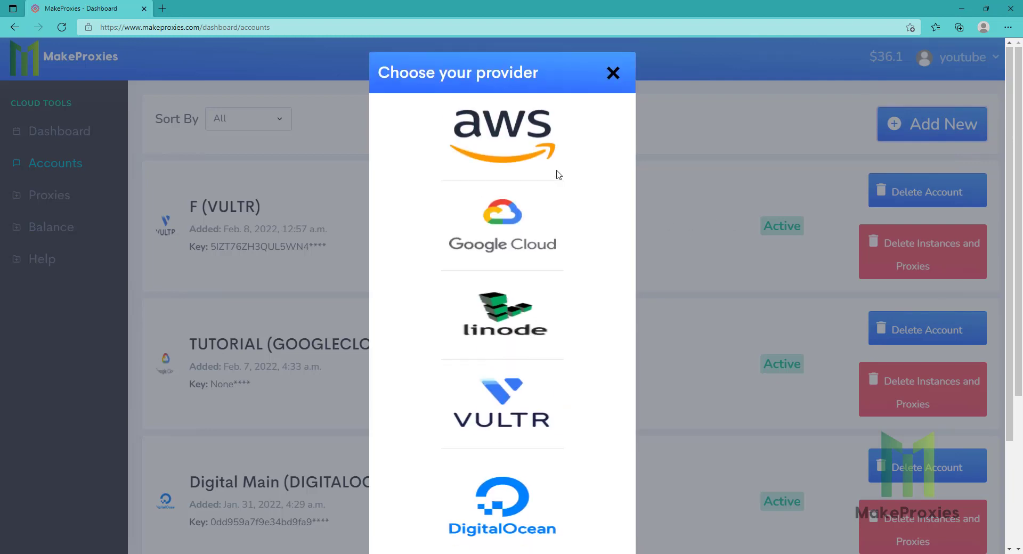
{"action": "scroll", "coordinate": [527, 331], "scroll_direction": "down", "scroll_amount": 2}
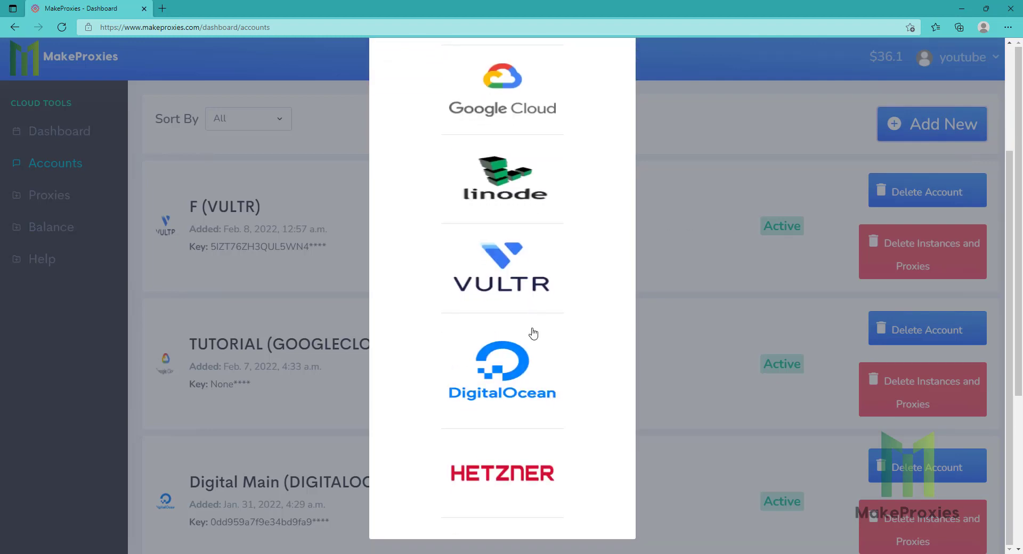
{"action": "left_click", "coordinate": [513, 285]}
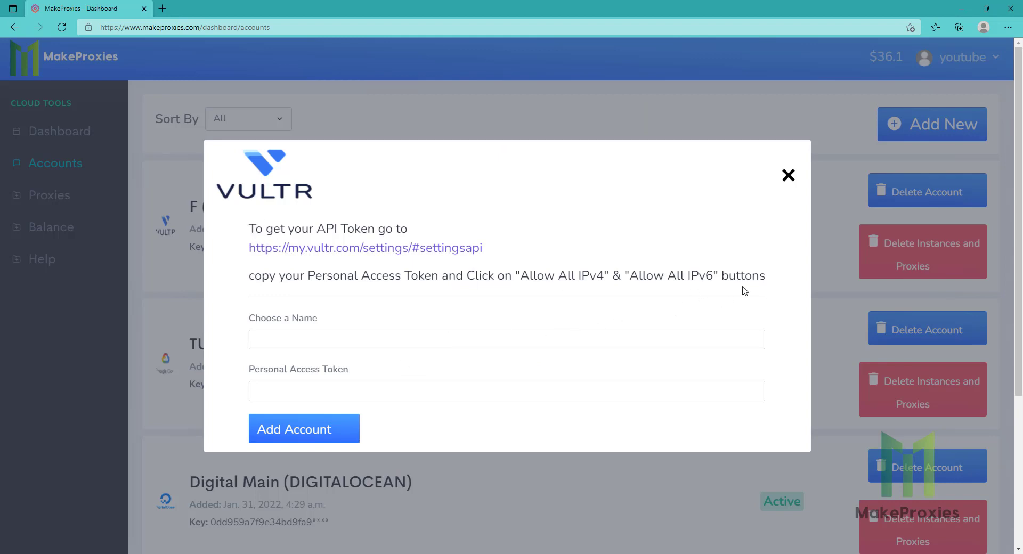
{"action": "left_click", "coordinate": [789, 175]}
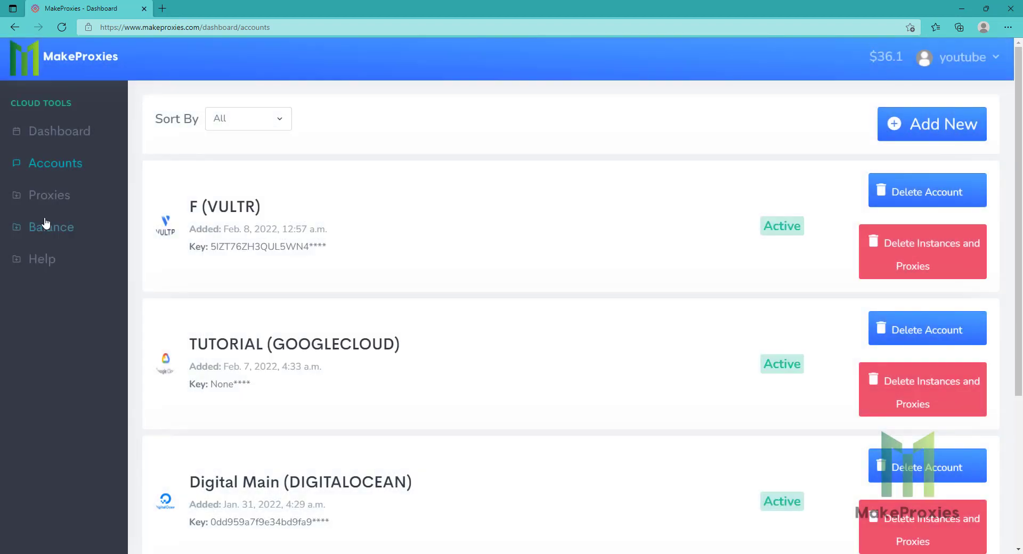
Open the Proxies page and dismiss Create Proxies to view the AWS SOCKS5 and HTTP proxies.
{"action": "left_click", "coordinate": [69, 201]}
{"action": "scroll", "coordinate": [560, 263], "scroll_direction": "up", "scroll_amount": 1}
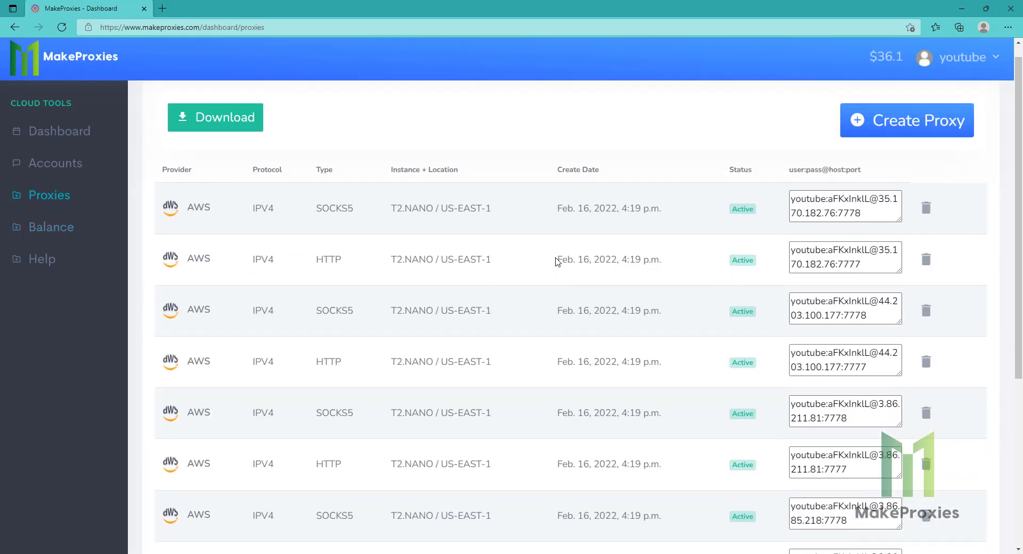
{"action": "scroll", "coordinate": [896, 138], "scroll_direction": "down", "scroll_amount": 1}
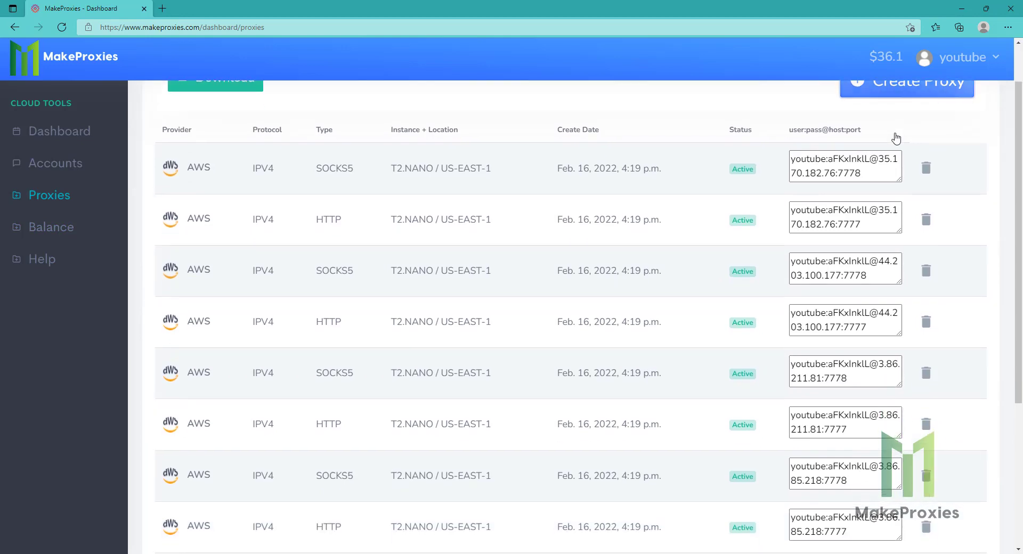
{"action": "scroll", "coordinate": [896, 138], "scroll_direction": "up", "scroll_amount": 1}
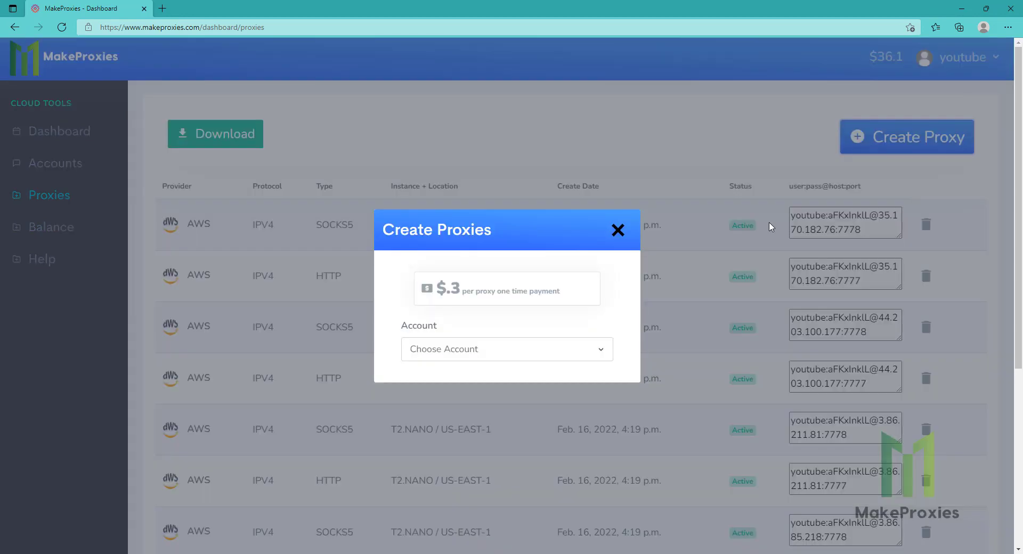
{"action": "left_click", "coordinate": [617, 229]}
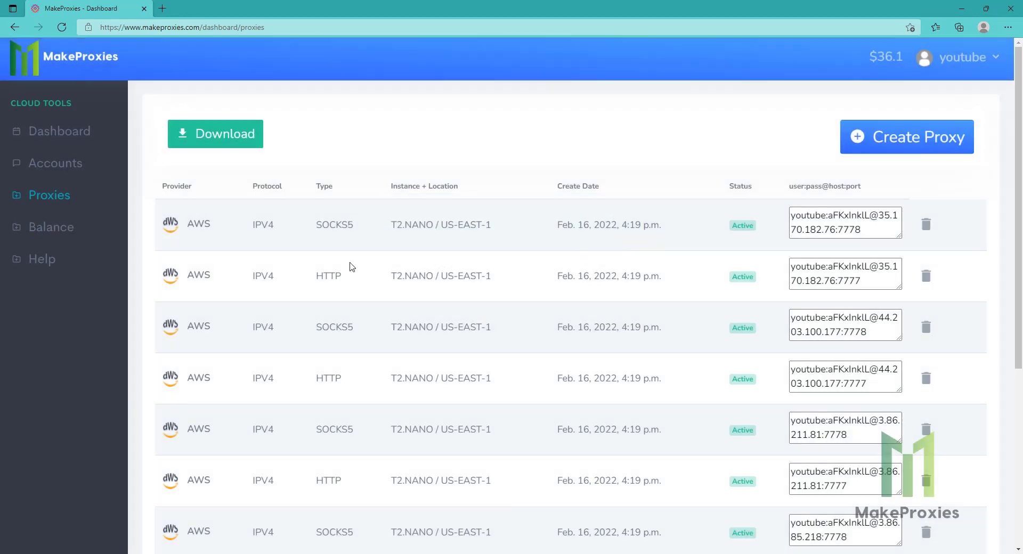
Run Delete Instances and Proxies on the Main (AWS), Digital Main and TUTORIAL account cards.
{"action": "left_click", "coordinate": [74, 163]}
{"action": "scroll", "coordinate": [635, 320], "scroll_direction": "down", "scroll_amount": 3}
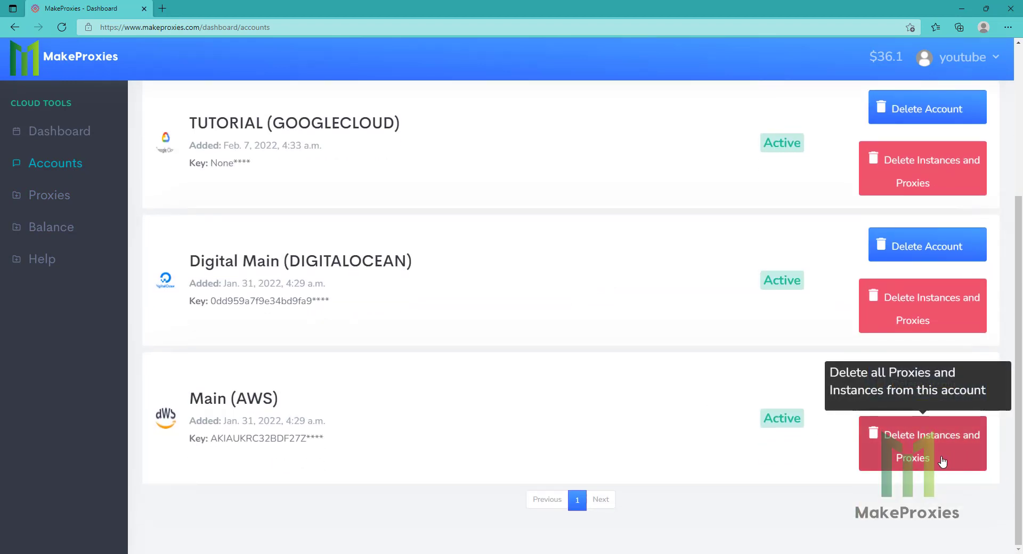
{"action": "left_click", "coordinate": [941, 454]}
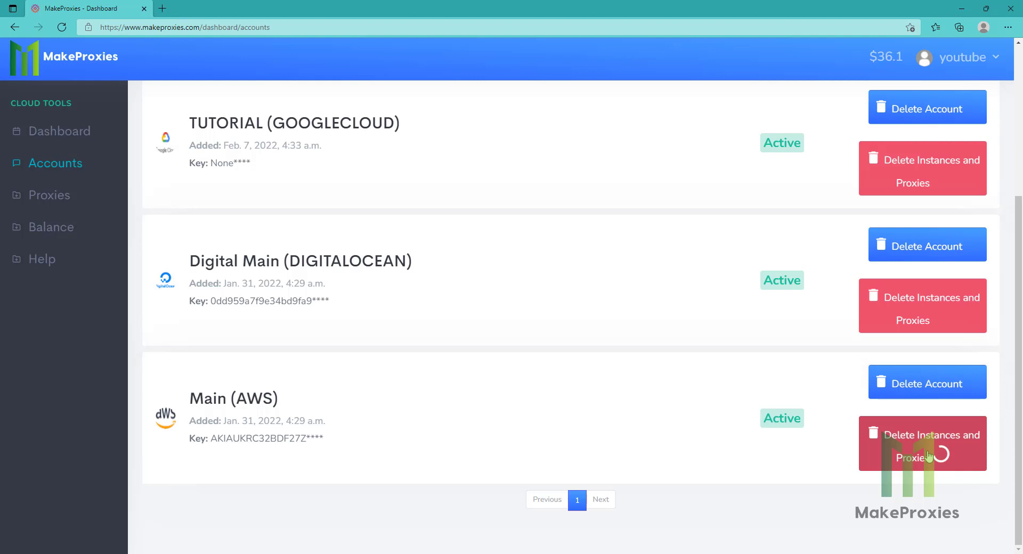
{"action": "left_click", "coordinate": [901, 308]}
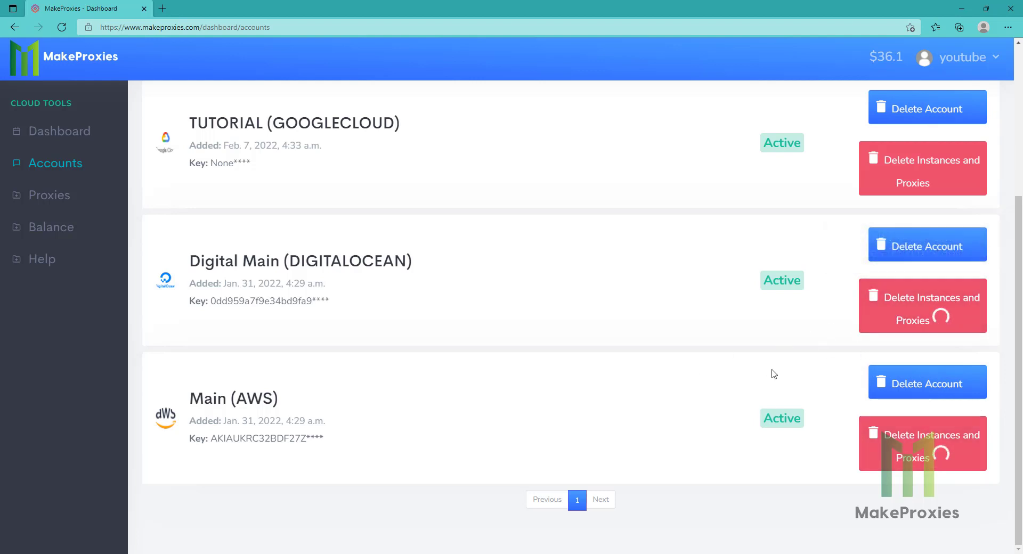
{"action": "left_click", "coordinate": [903, 216]}
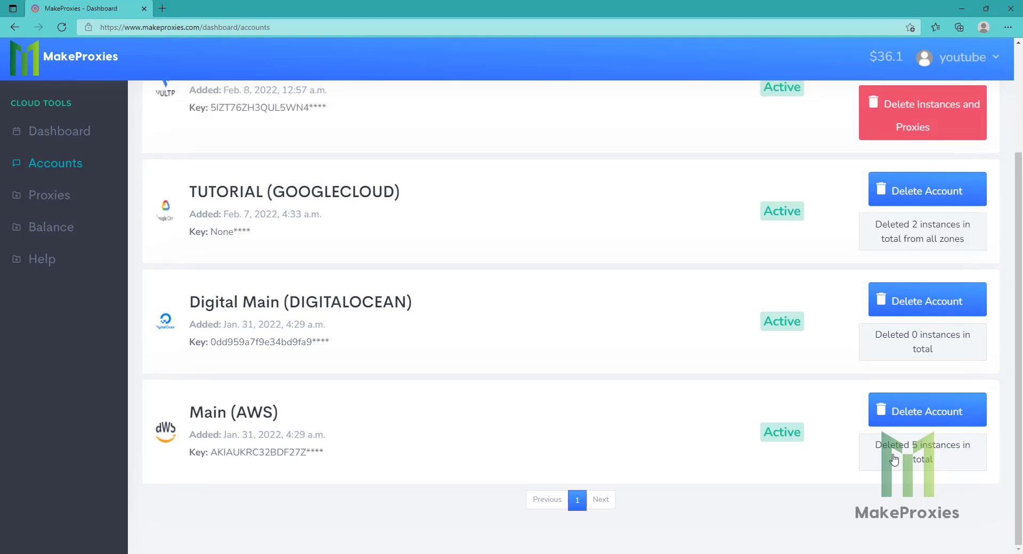
{"action": "scroll", "coordinate": [944, 464], "scroll_direction": "up", "scroll_amount": 3}
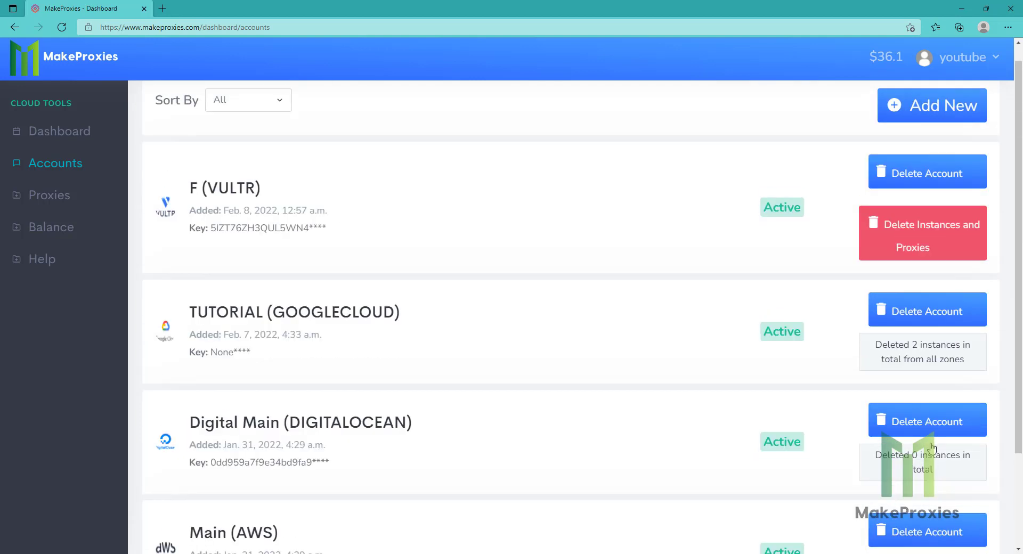
Start a new proxy order on Main (AWS) in location us-east-1, zone us-east-1a.
{"action": "left_click", "coordinate": [53, 195]}
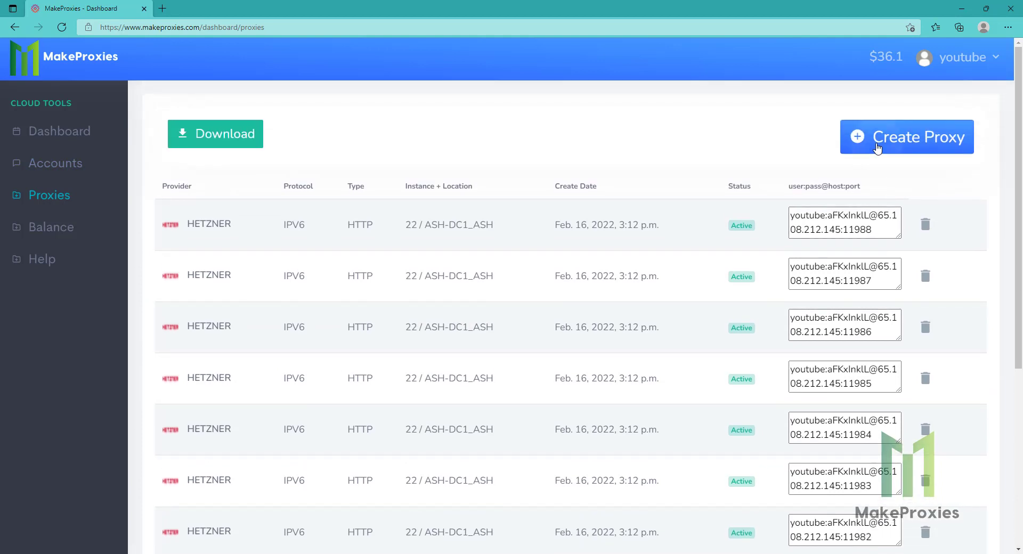
{"action": "left_click", "coordinate": [878, 147]}
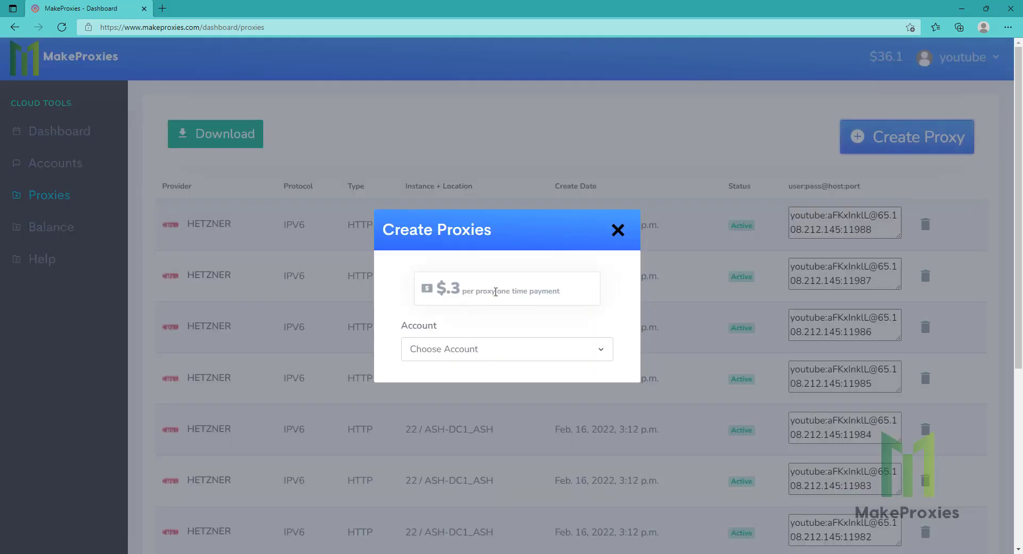
{"action": "left_click", "coordinate": [463, 351]}
{"action": "left_click", "coordinate": [477, 388]}
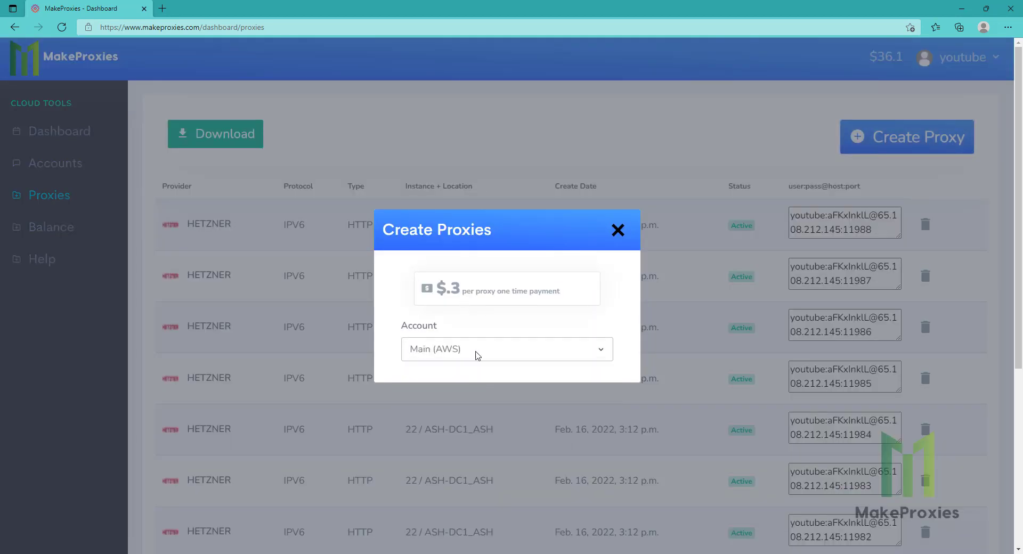
{"action": "scroll", "coordinate": [464, 319], "scroll_direction": "down", "scroll_amount": 2}
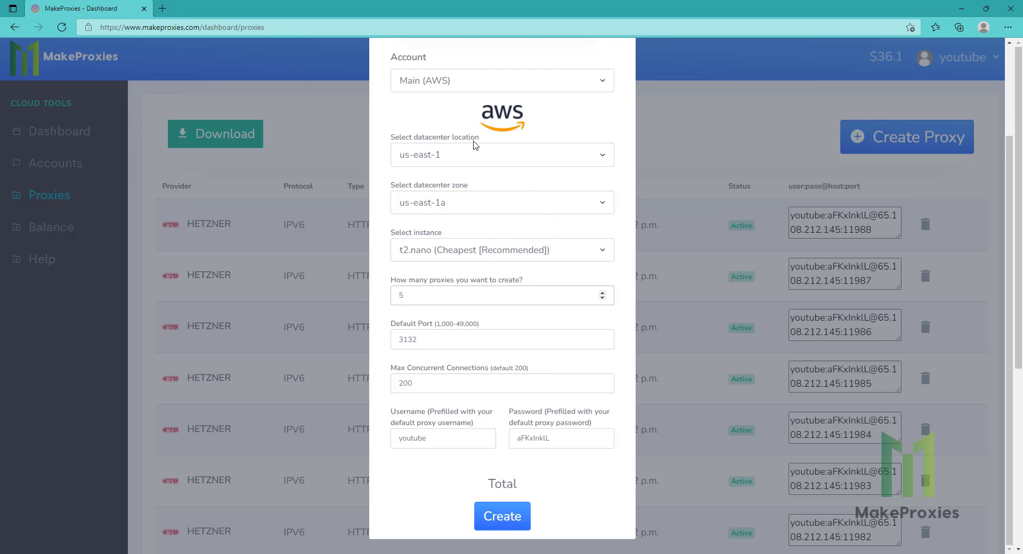
{"action": "left_click", "coordinate": [475, 152]}
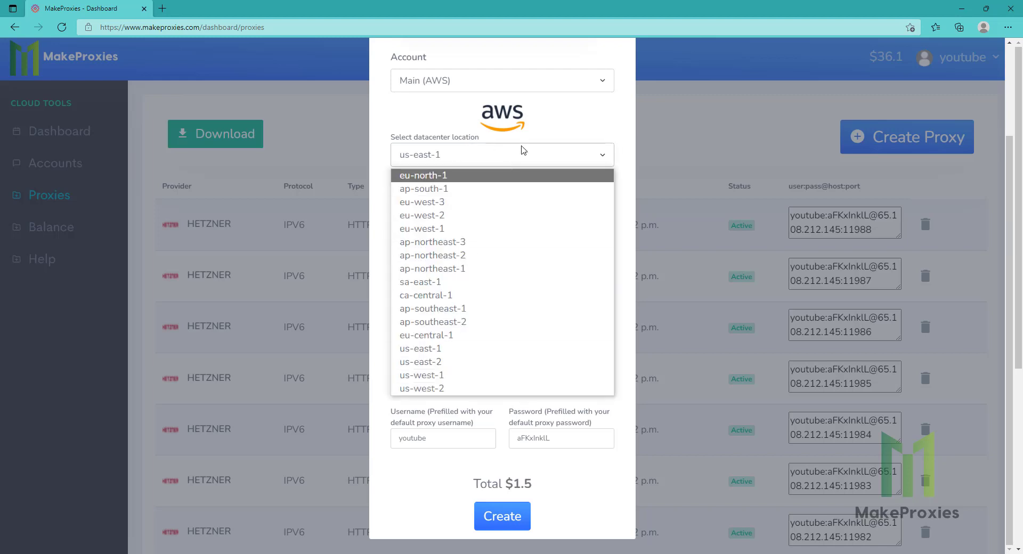
{"action": "left_click", "coordinate": [524, 151]}
{"action": "left_click", "coordinate": [461, 209]}
{"action": "left_click", "coordinate": [447, 205]}
Keep the t2.nano instance, change the default port from 3132 to 4444, and submit.
{"action": "left_click", "coordinate": [465, 255]}
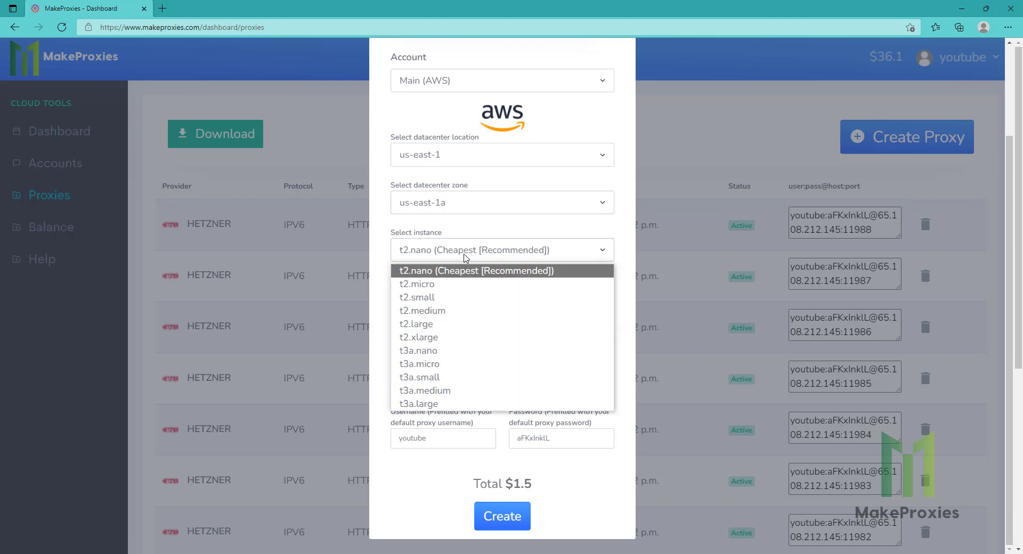
{"action": "left_click", "coordinate": [454, 251]}
{"action": "left_click", "coordinate": [455, 250]}
{"action": "left_click", "coordinate": [491, 275]}
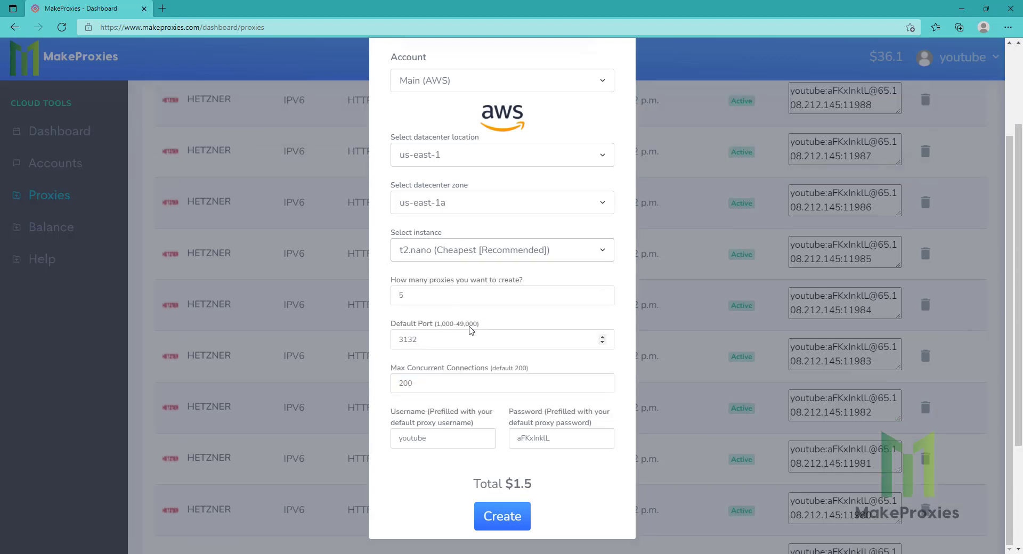
{"action": "double_click", "coordinate": [469, 339]}
{"action": "type", "text": "4444"}
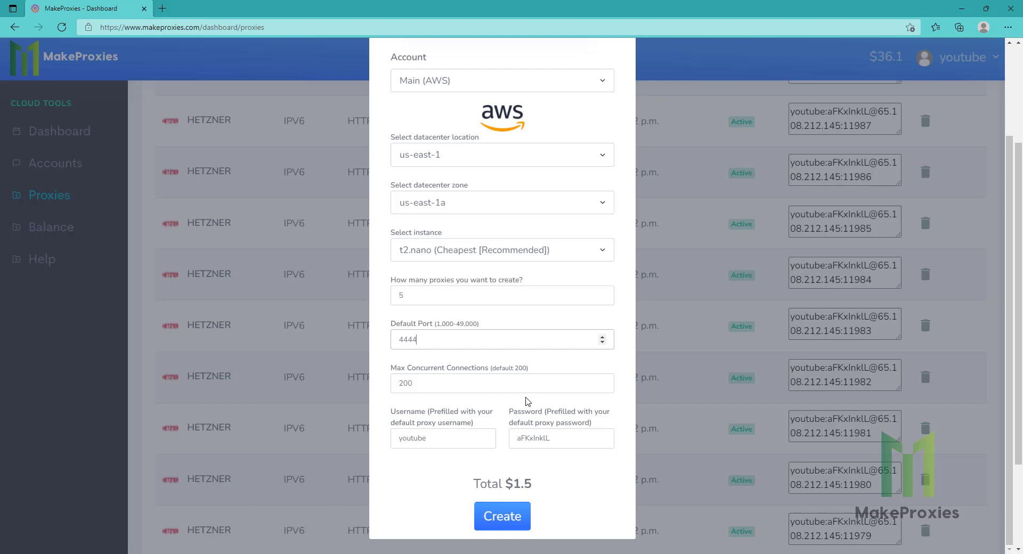
{"action": "left_click", "coordinate": [511, 517]}
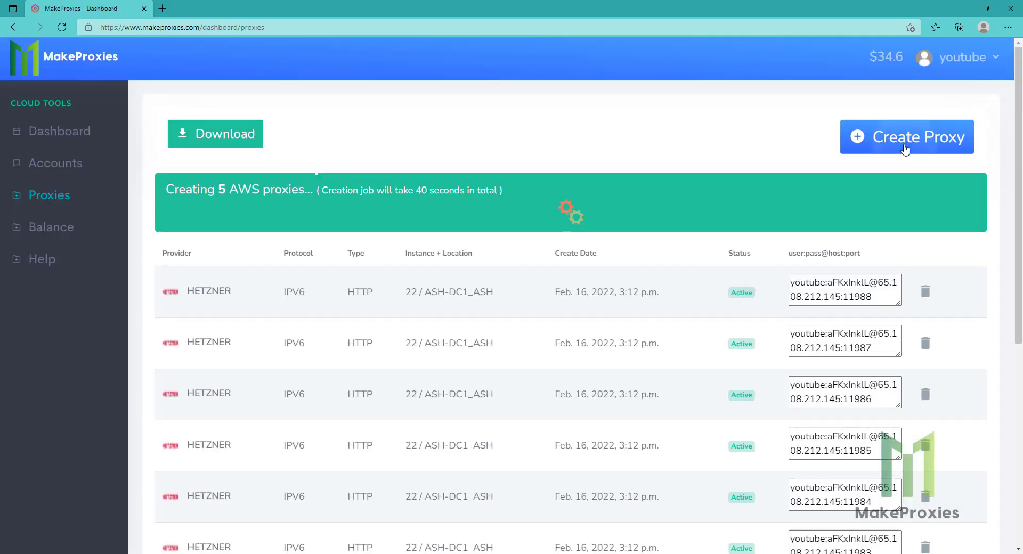
Order a proxy on TUTORIAL (GOOGLECLOUD) in The Dalles, Oregon, with the PREMIUM network tier.
{"action": "left_click", "coordinate": [897, 152]}
{"action": "left_click", "coordinate": [462, 346]}
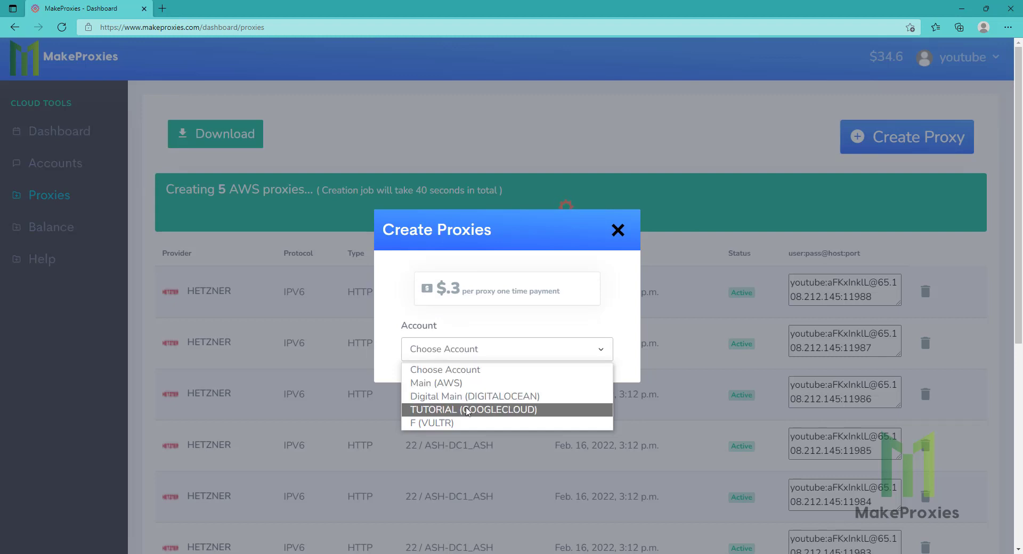
{"action": "left_click", "coordinate": [491, 410]}
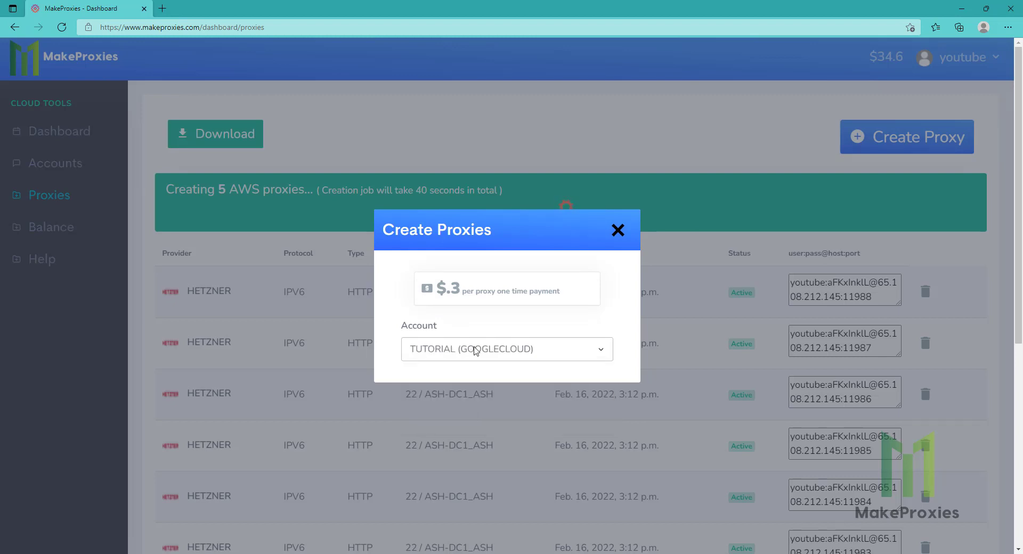
{"action": "left_click", "coordinate": [452, 273]}
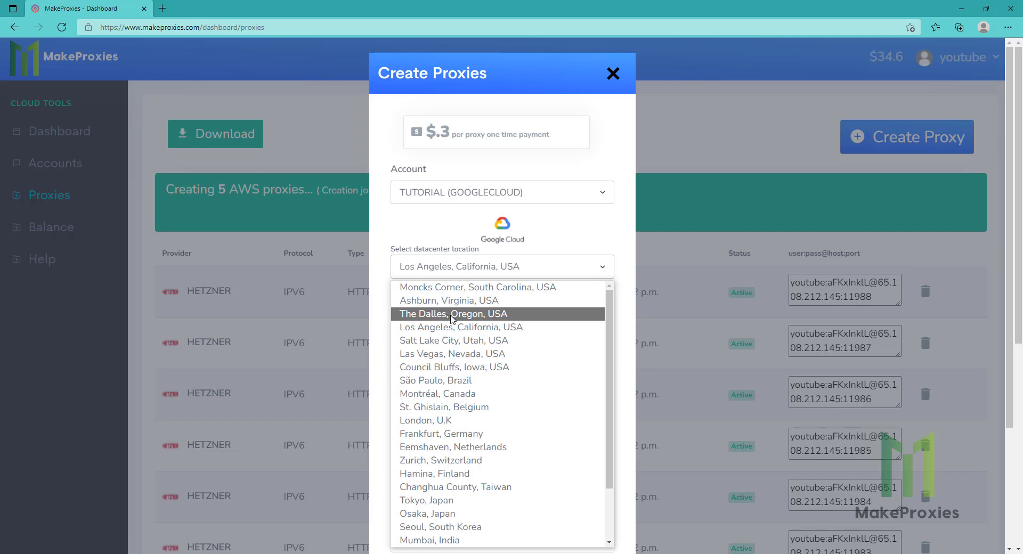
{"action": "left_click", "coordinate": [452, 314]}
{"action": "scroll", "coordinate": [452, 260], "scroll_direction": "down", "scroll_amount": 3}
{"action": "left_click", "coordinate": [452, 258]}
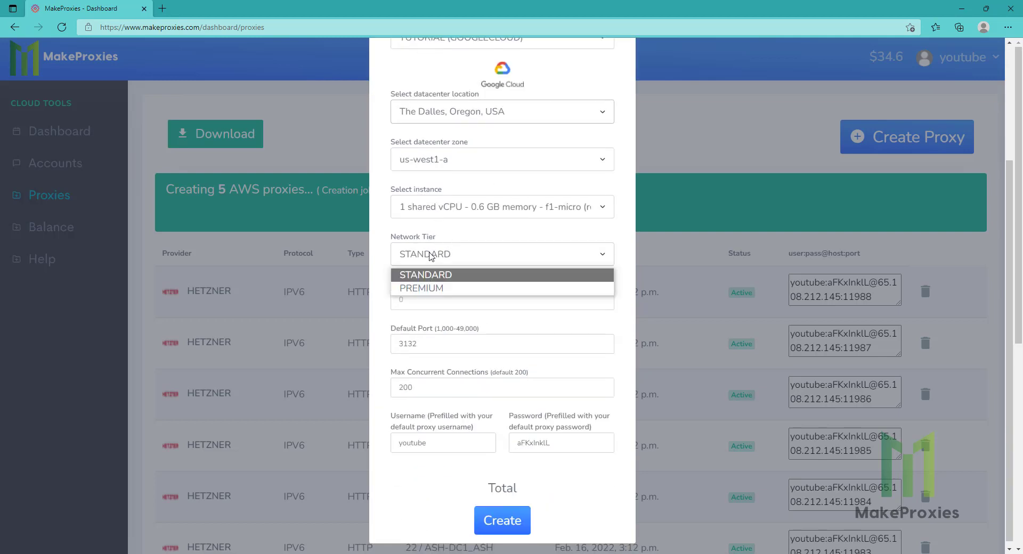
{"action": "left_click", "coordinate": [454, 291]}
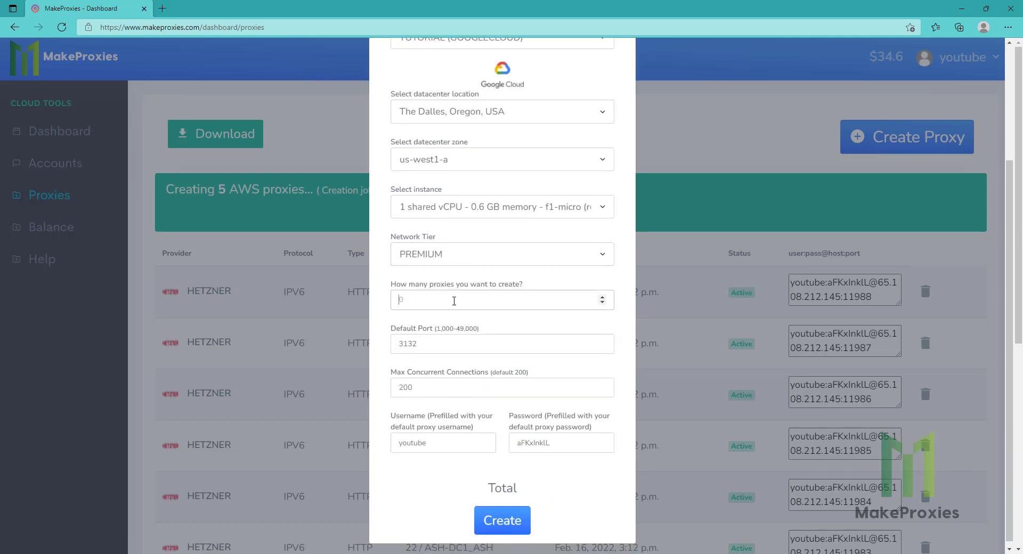
{"action": "type", "text": "2"}
{"action": "left_click", "coordinate": [512, 521]}
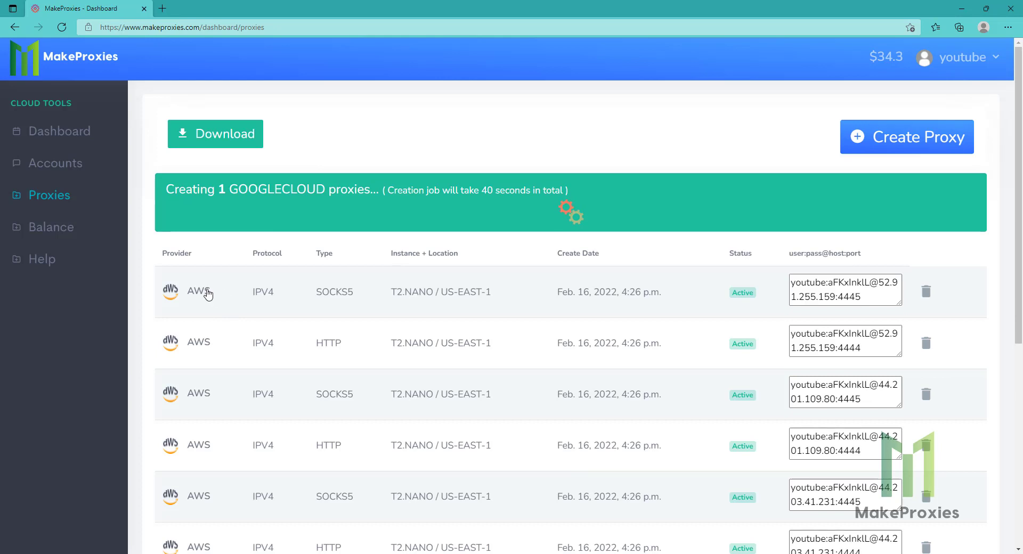
Open the proxy download options and keep HOST:PORT:USER:PASS as the export format.
{"action": "left_click_drag", "start_coordinate": [164, 193], "coordinate": [320, 184]}
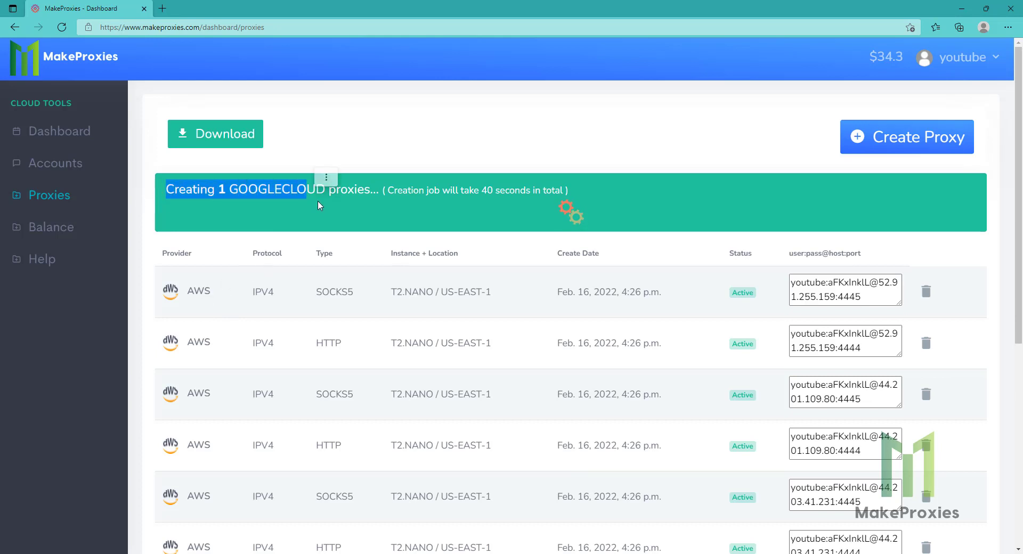
{"action": "left_click", "coordinate": [321, 205]}
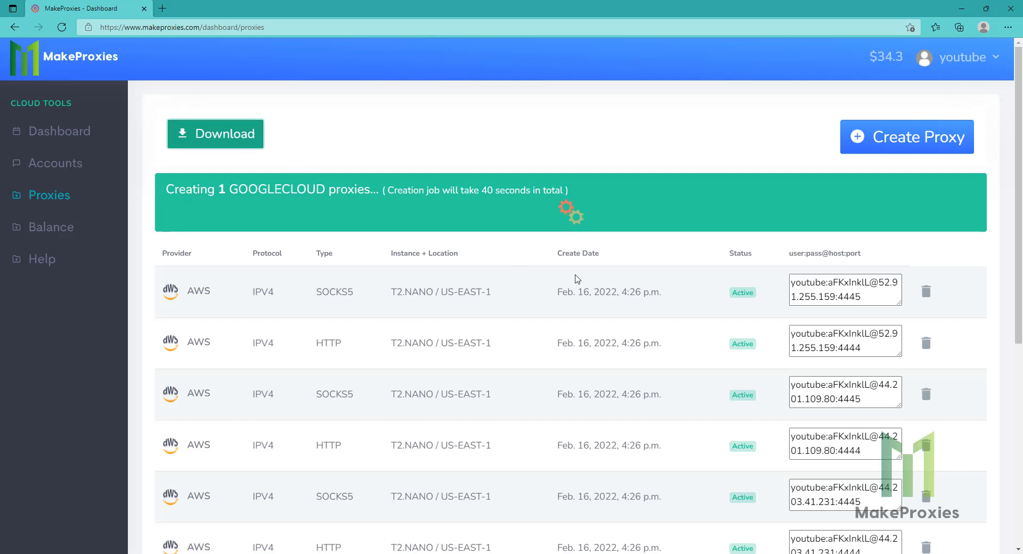
{"action": "left_click", "coordinate": [237, 139]}
{"action": "left_click", "coordinate": [490, 201]}
{"action": "left_click", "coordinate": [491, 202]}
{"action": "left_click", "coordinate": [493, 203]}
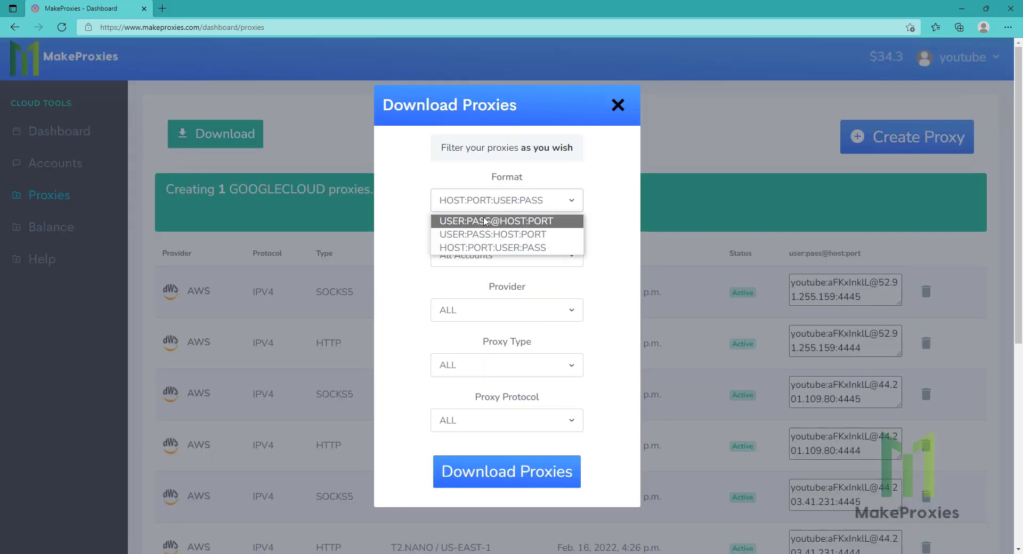
{"action": "left_click", "coordinate": [500, 207]}
Filter the export to HTTP proxy type and IPV4 protocol, then download the proxies.
{"action": "left_click", "coordinate": [505, 370]}
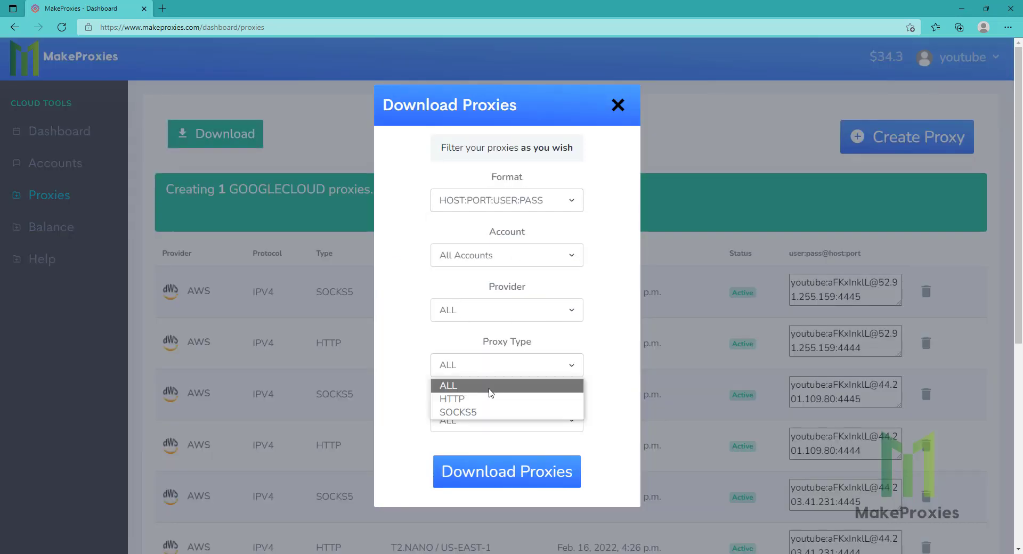
{"action": "left_click", "coordinate": [527, 385]}
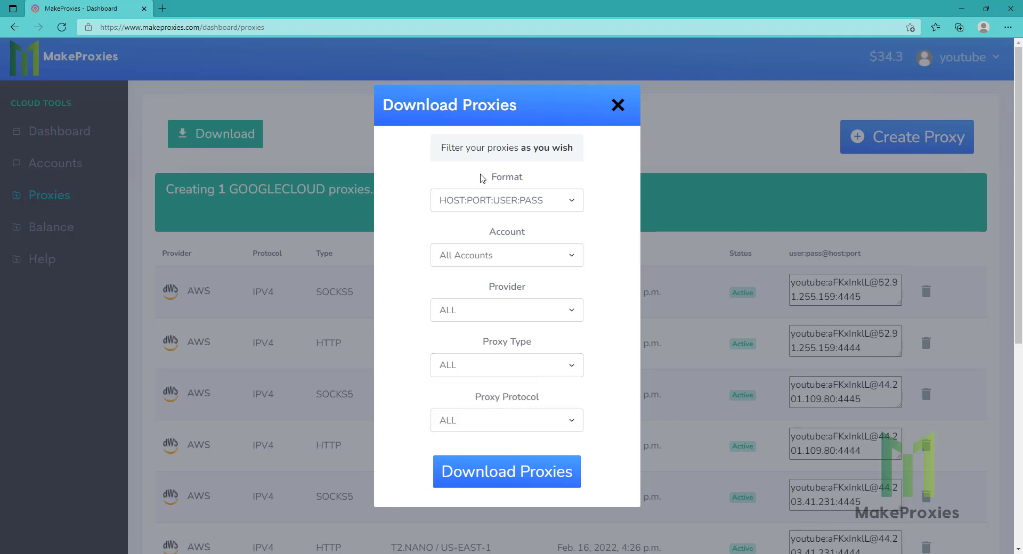
{"action": "left_click_drag", "start_coordinate": [482, 179], "coordinate": [544, 400]}
{"action": "left_click", "coordinate": [560, 393]}
{"action": "left_click", "coordinate": [496, 369]}
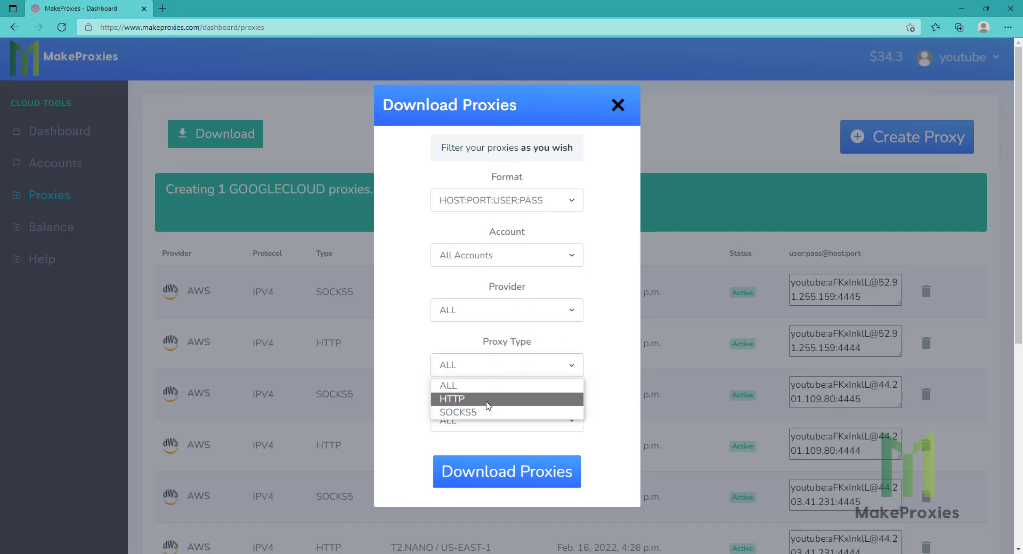
{"action": "left_click", "coordinate": [487, 399]}
{"action": "left_click", "coordinate": [464, 421]}
{"action": "left_click", "coordinate": [475, 451]}
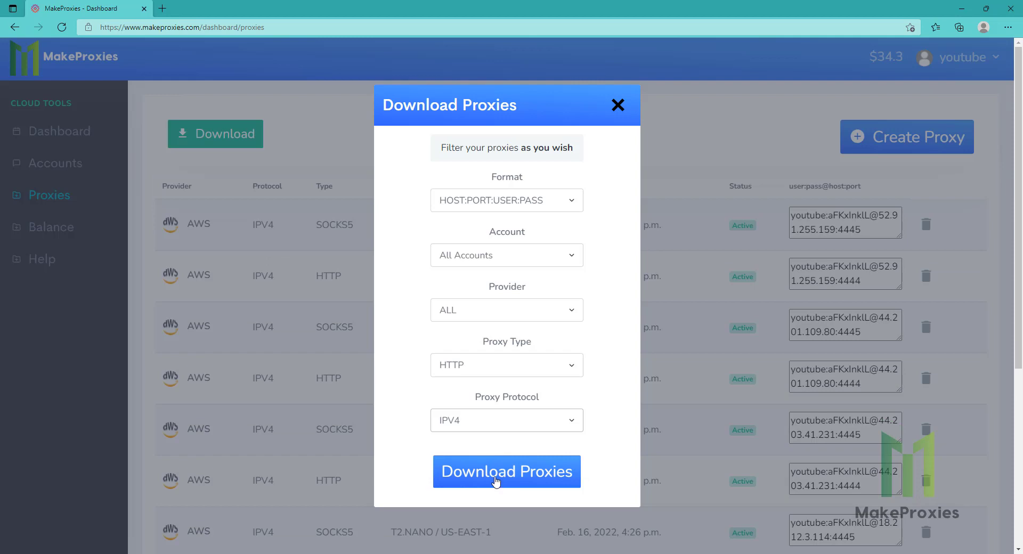
{"action": "left_click", "coordinate": [495, 481]}
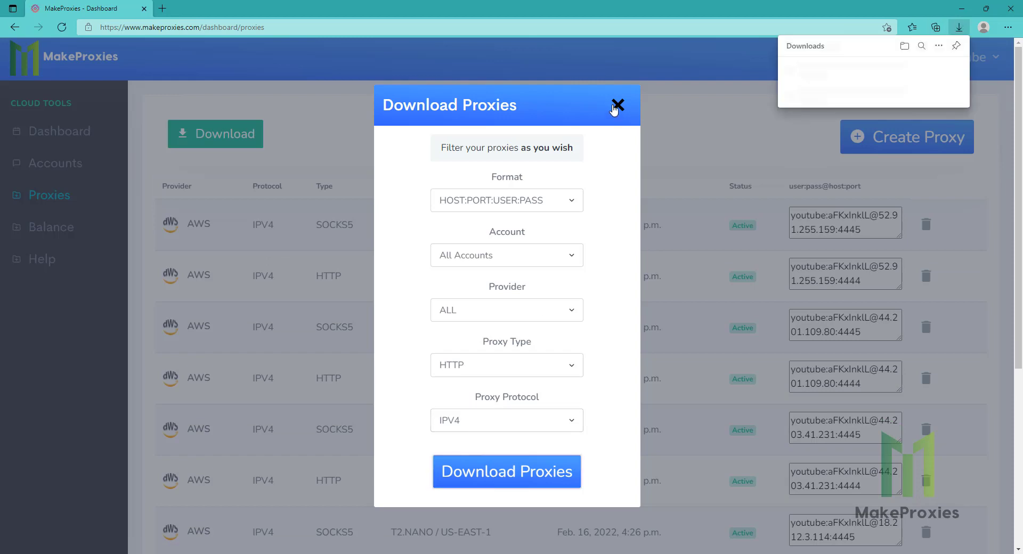
Open the downloaded file in Notepad++, select all six proxies, and maximize FOGLDN Proxy Tester.
{"action": "left_click", "coordinate": [850, 69]}
{"action": "left_click_drag", "start_coordinate": [744, 265], "coordinate": [467, 243]}
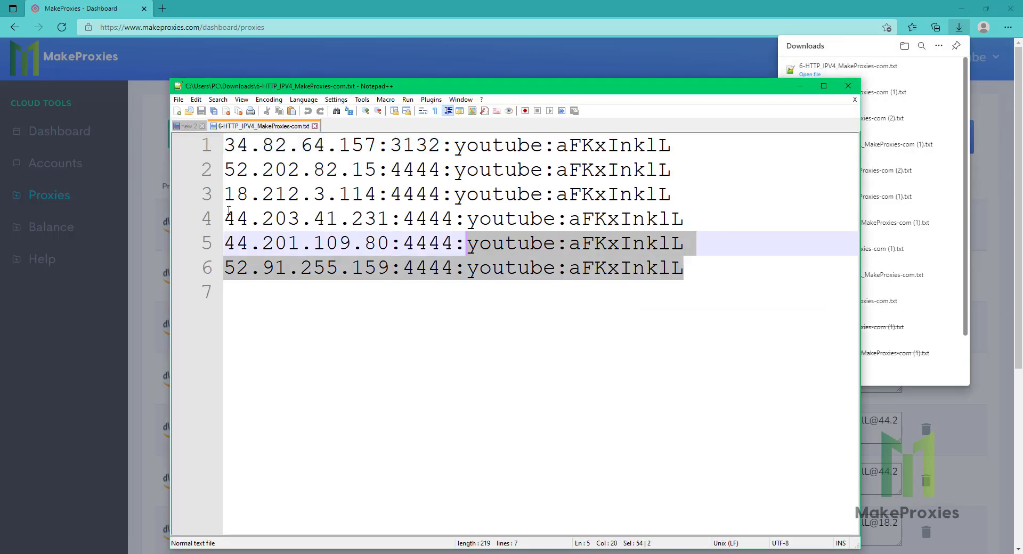
{"action": "key", "text": "ctrl+shift+Home"}
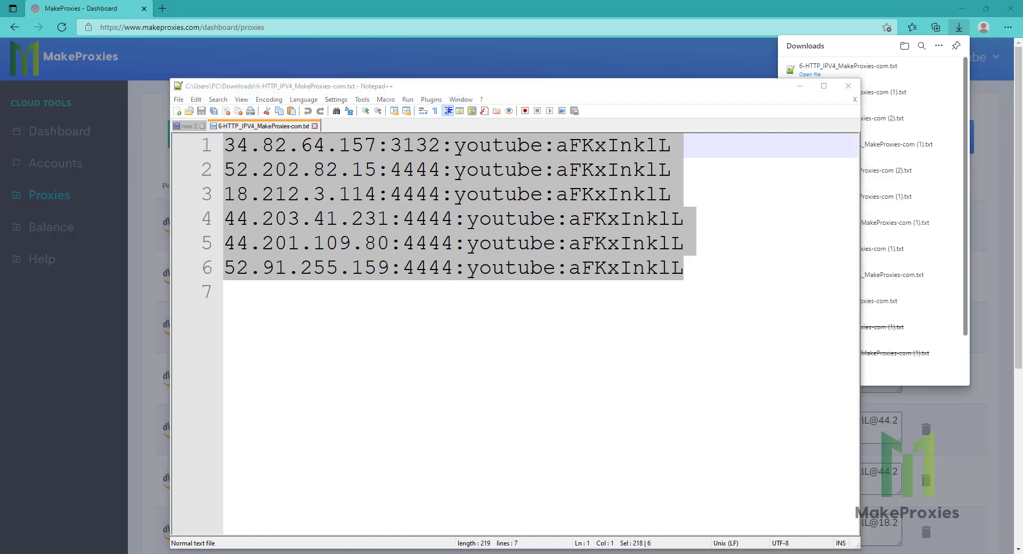
{"action": "left_click", "coordinate": [346, 551]}
{"action": "left_click", "coordinate": [782, 102]}
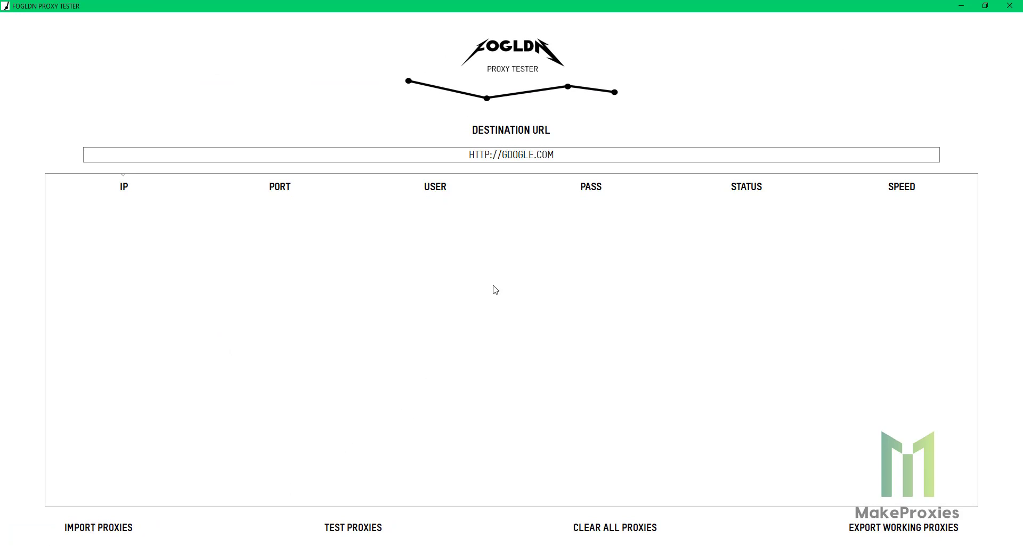
Paste the six copied proxies into FOGLDN's import window, add them, and start testing.
{"action": "left_click", "coordinate": [102, 533]}
{"action": "left_click", "coordinate": [509, 373]}
{"action": "left_click", "coordinate": [372, 536]}
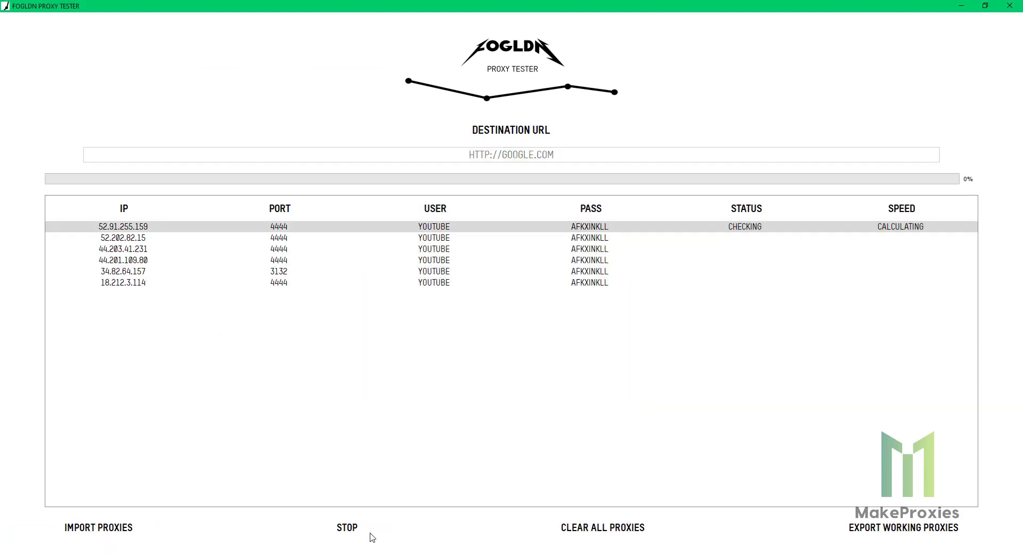